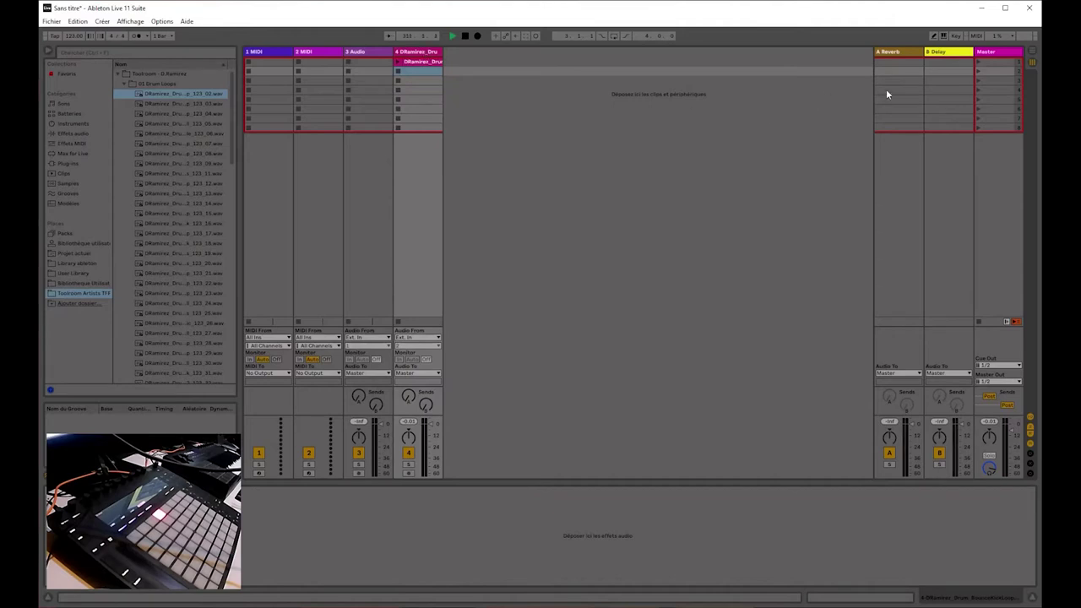
# - Switch to the Arrangement view and set the audio input device to Universal Audio Apollo in the audio preferences
pyautogui.click(426, 63)
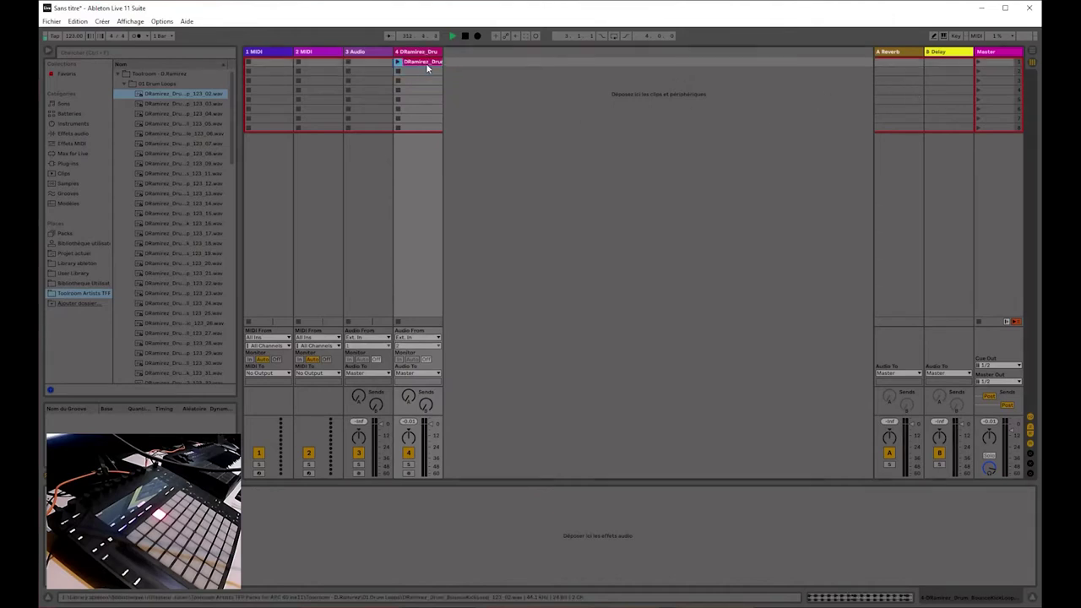
pyautogui.click(1034, 54)
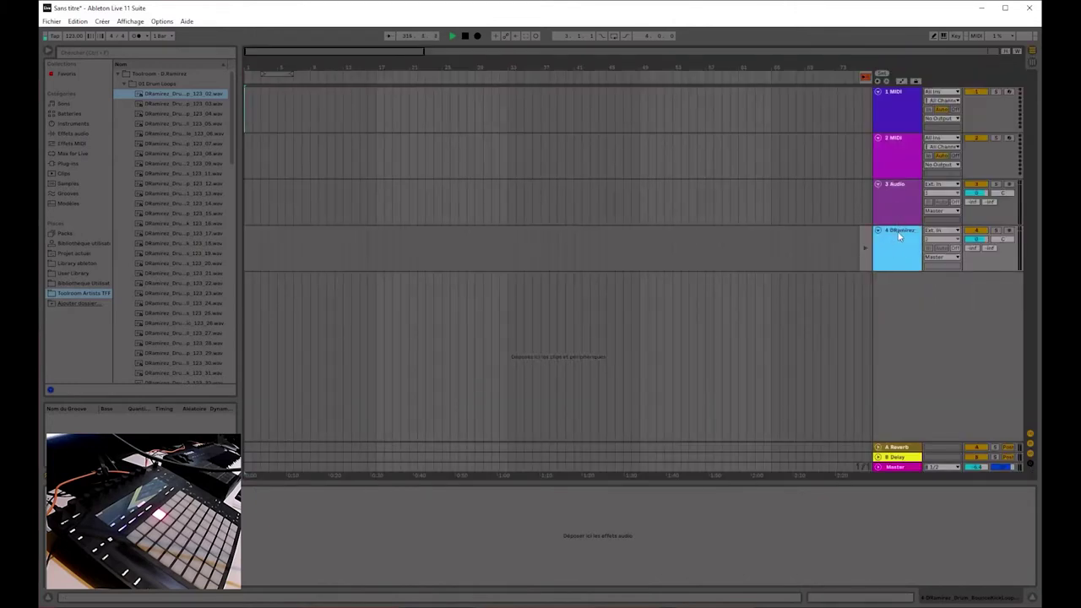
pyautogui.click(1011, 231)
pyautogui.click(945, 233)
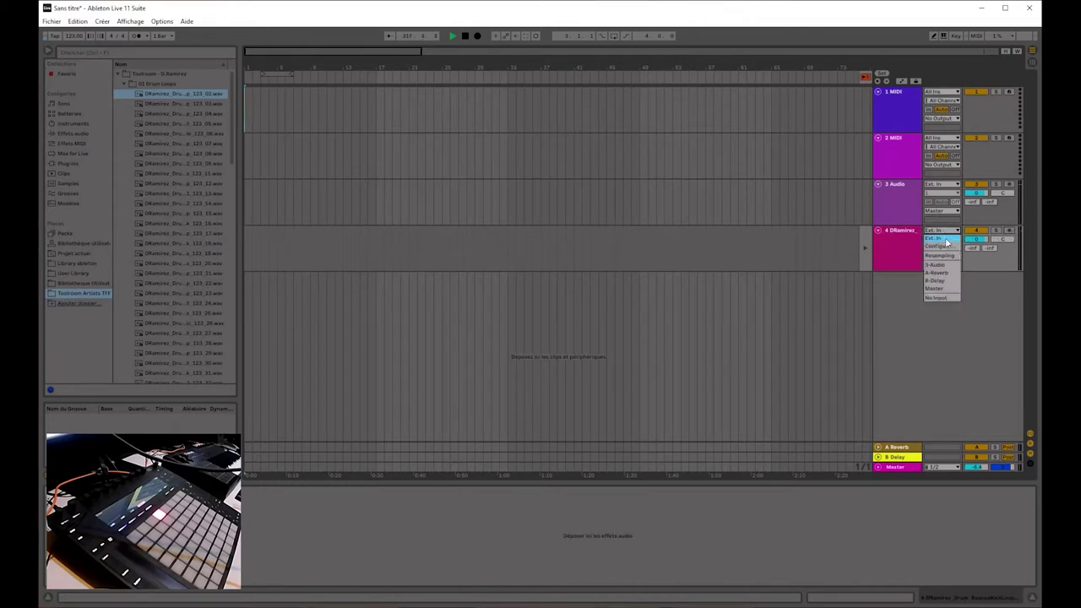
pyautogui.click(946, 241)
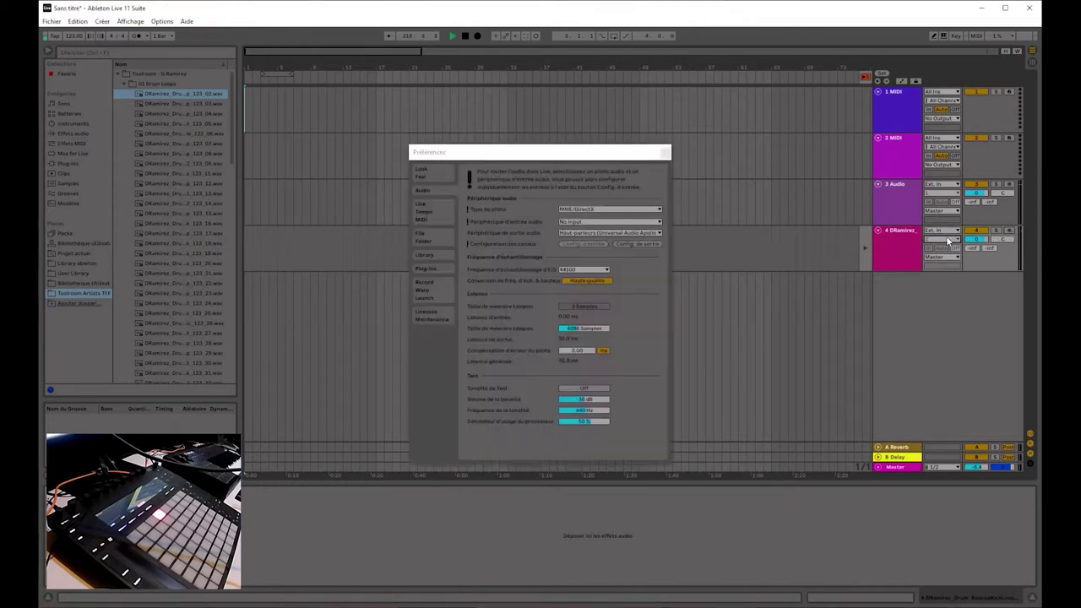
pyautogui.click(597, 222)
pyautogui.click(600, 239)
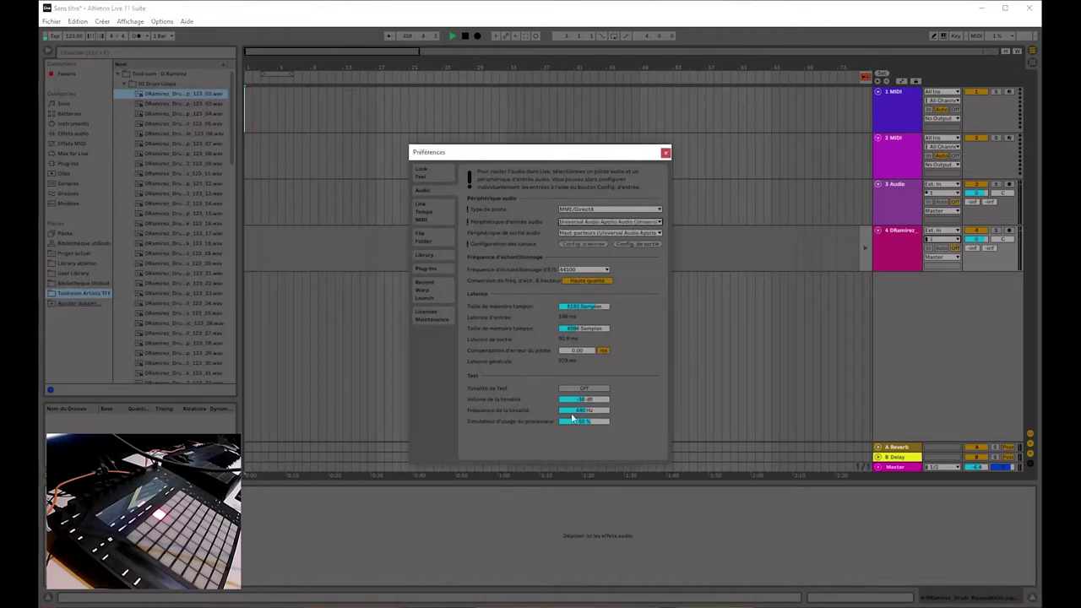
pyautogui.click(665, 153)
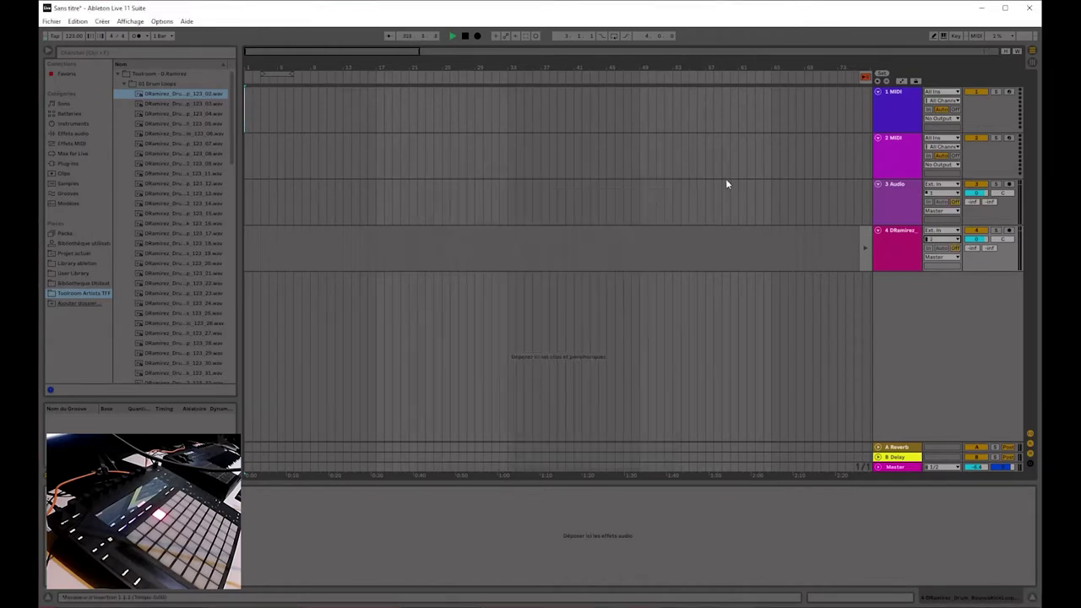
# - Arm track 4 for recording and set its external input to channel 1
pyautogui.click(1009, 231)
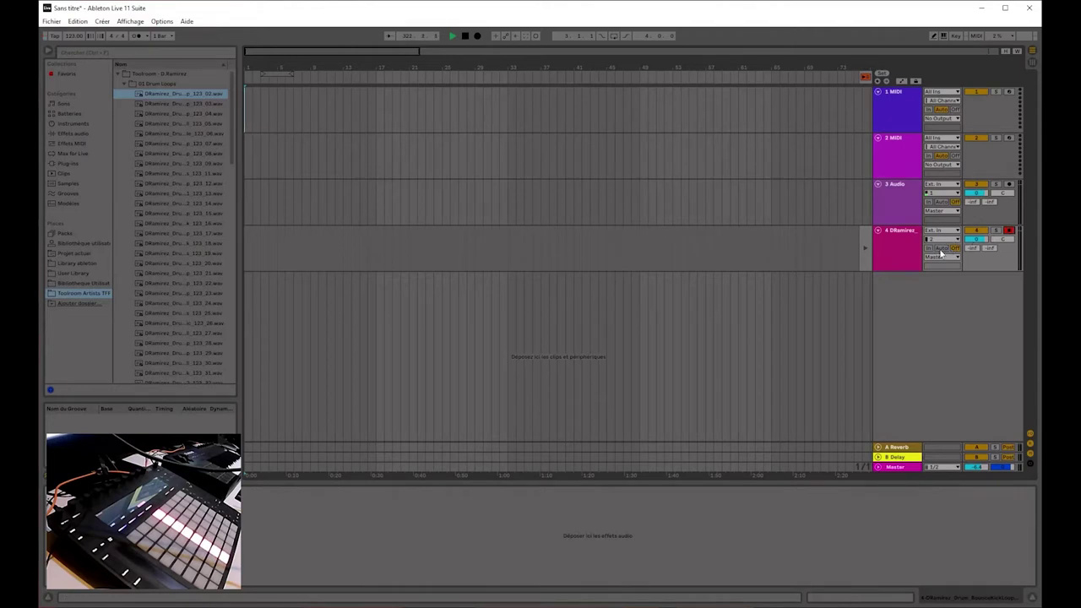
pyautogui.click(937, 240)
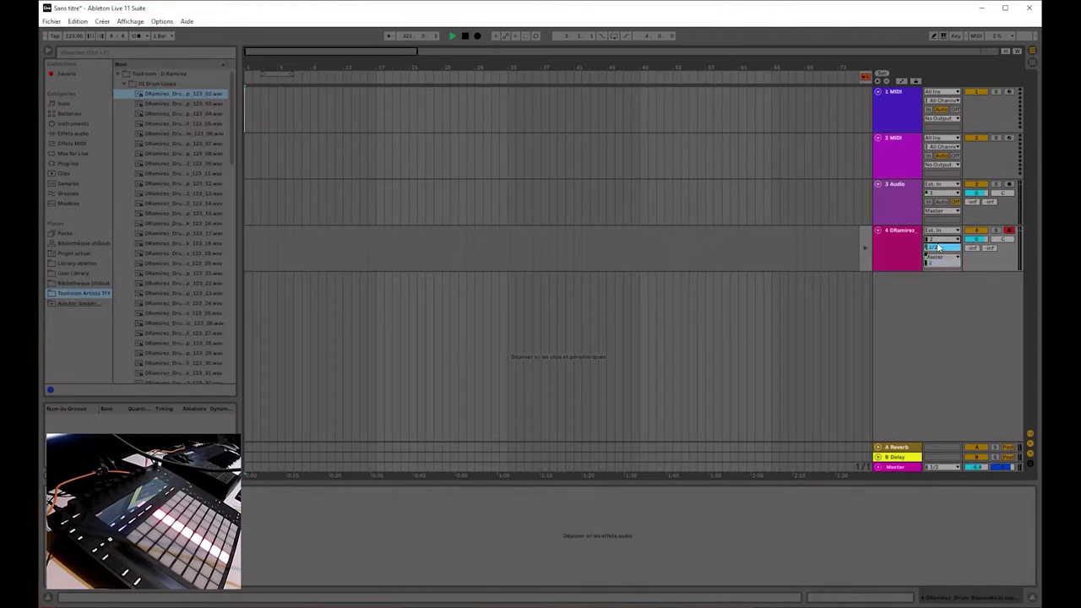
pyautogui.click(937, 250)
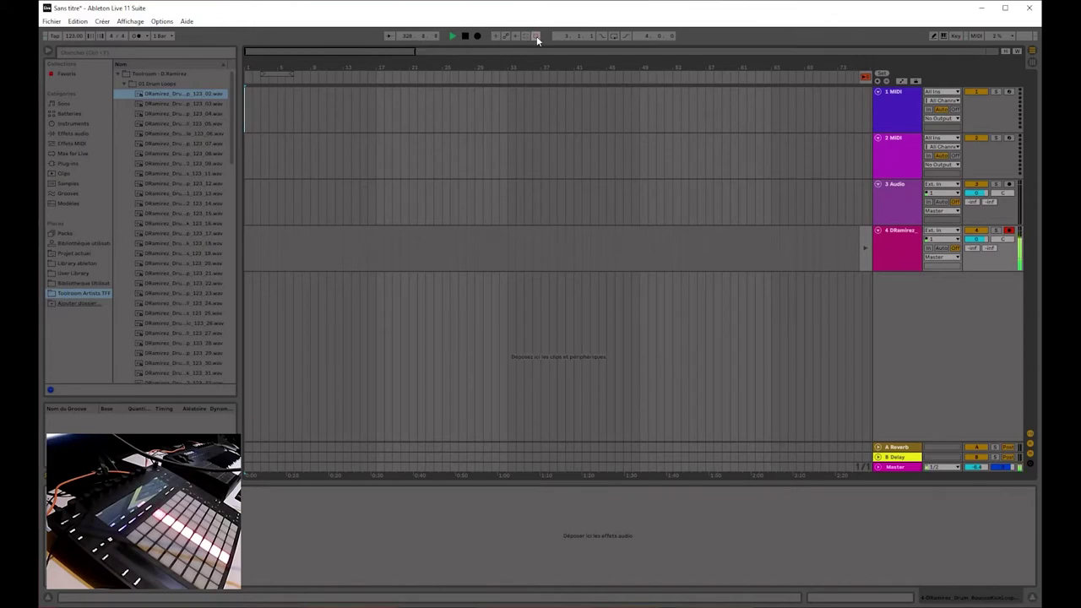
# - Return playback to the arrangement and record a first short take on track 4 from the start of the timeline
pyautogui.click(900, 230)
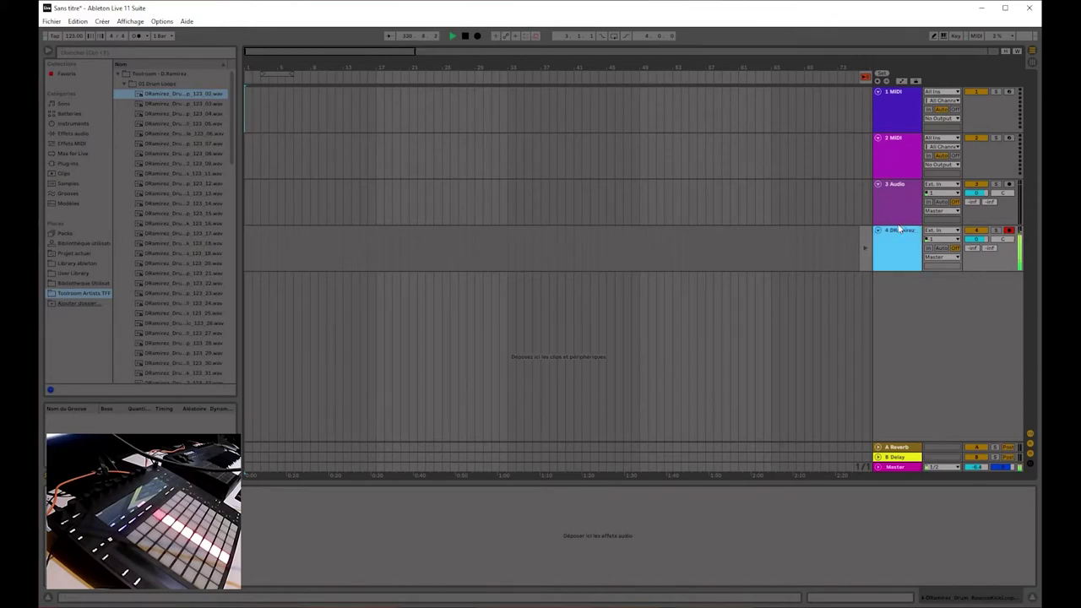
pyautogui.click(865, 77)
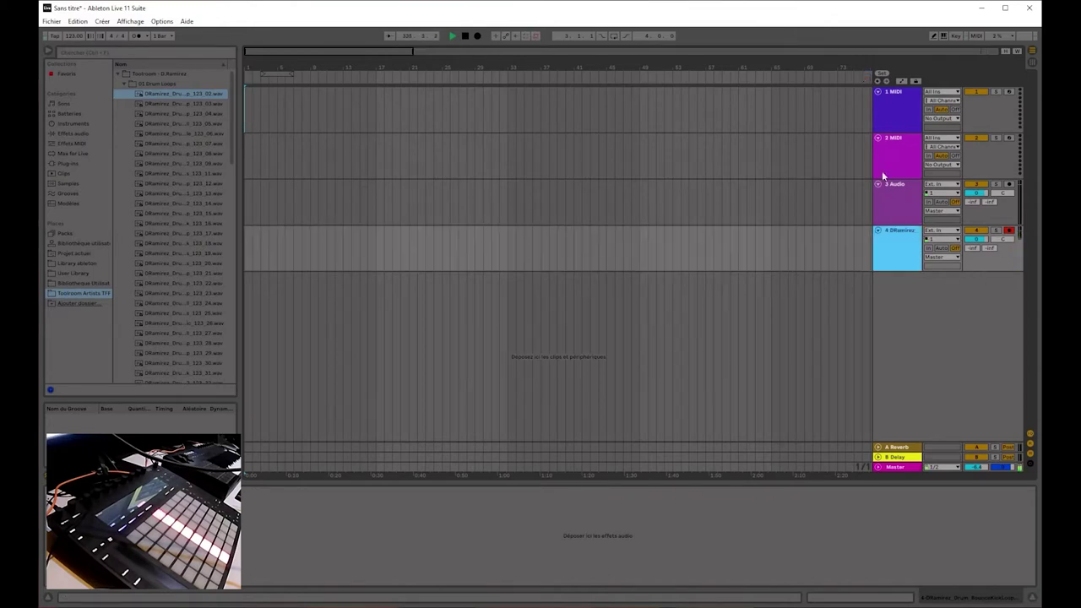
pyautogui.click(477, 38)
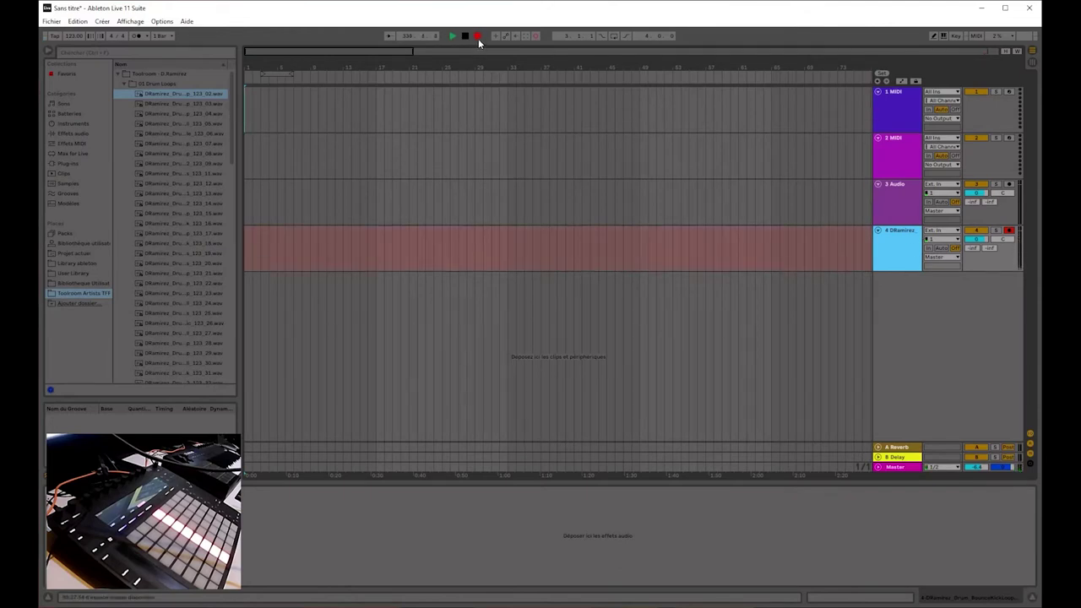
pyautogui.click(464, 36)
pyautogui.click(477, 38)
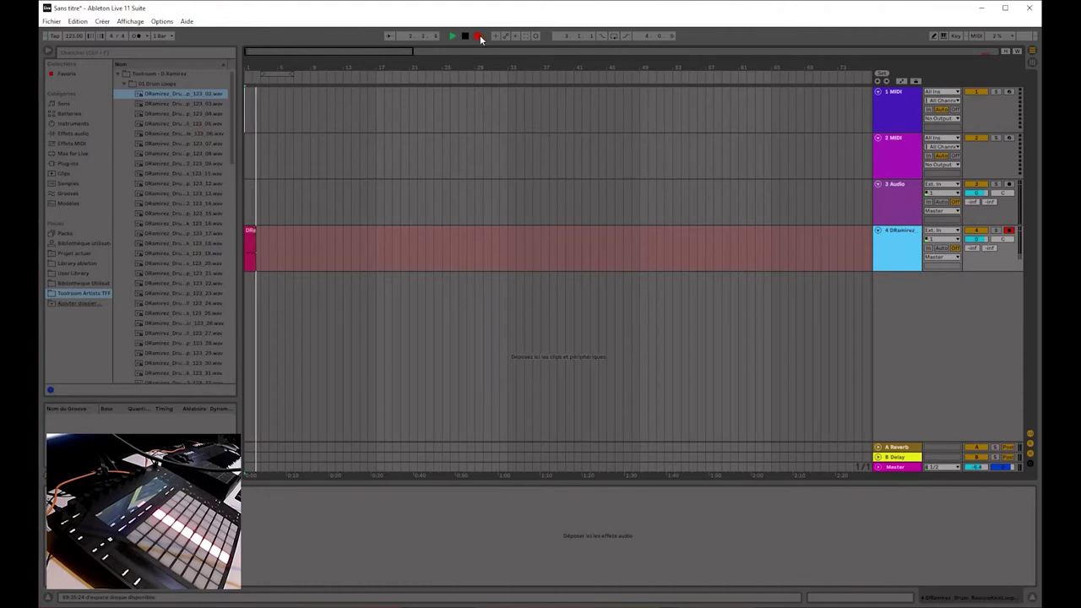
pyautogui.click(478, 37)
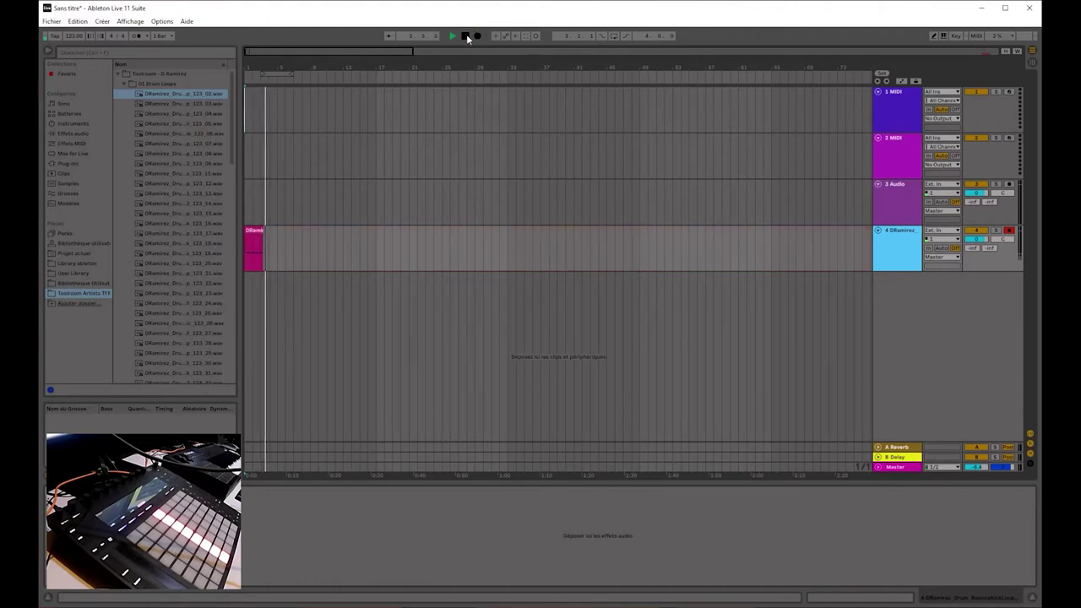
# - Restart from the beginning and record a second short take over the first one on track 4
pyautogui.press('space')
pyautogui.click(478, 37)
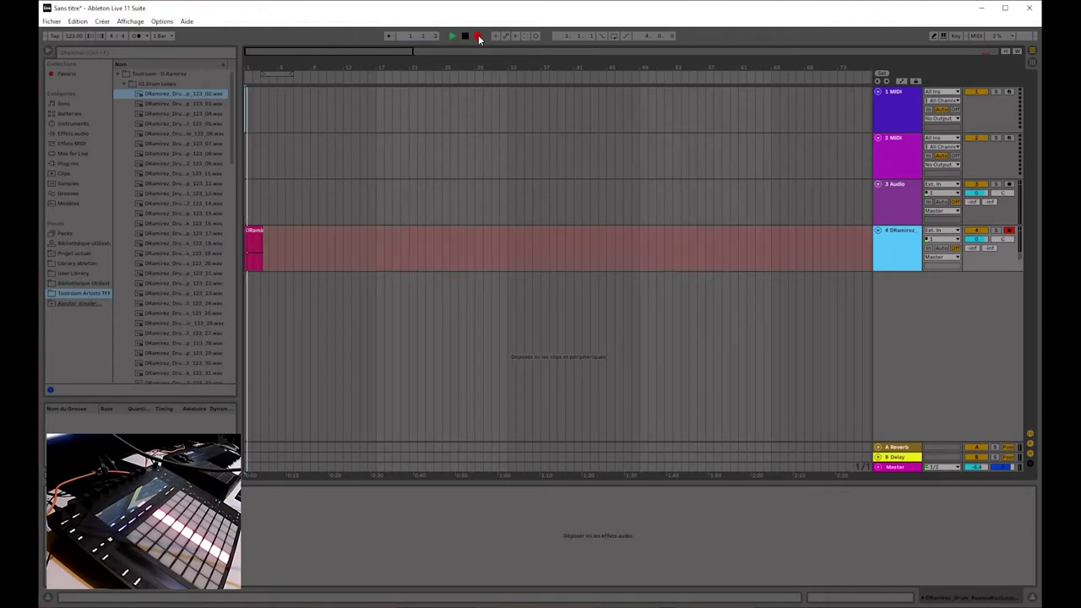
pyautogui.click(478, 37)
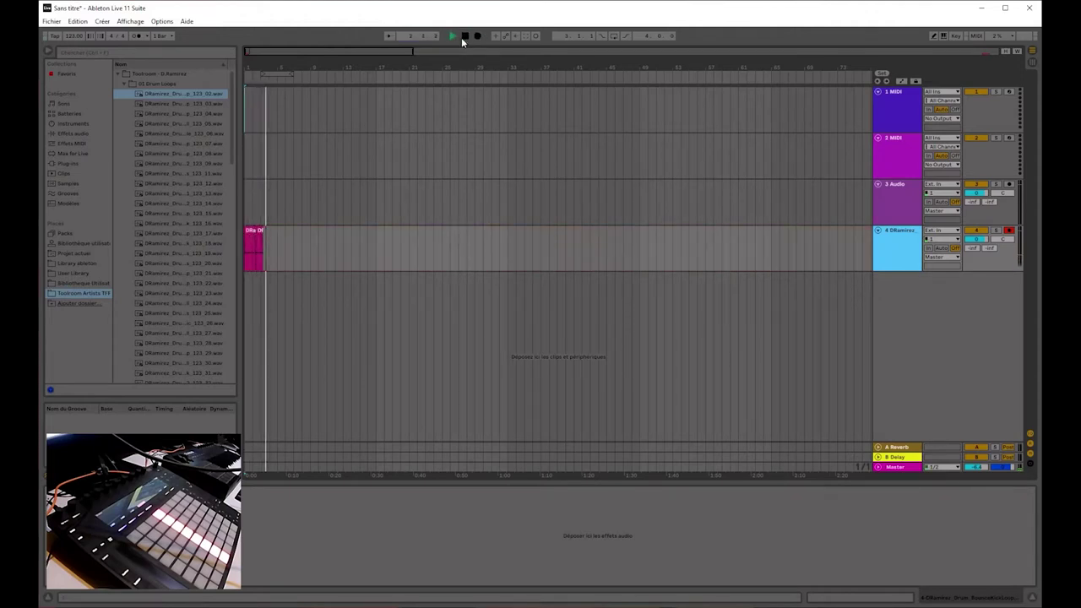
# - Record looped takes on track 4 with a four-bar loop from bar 3, and stop the transport
pyautogui.click(476, 37)
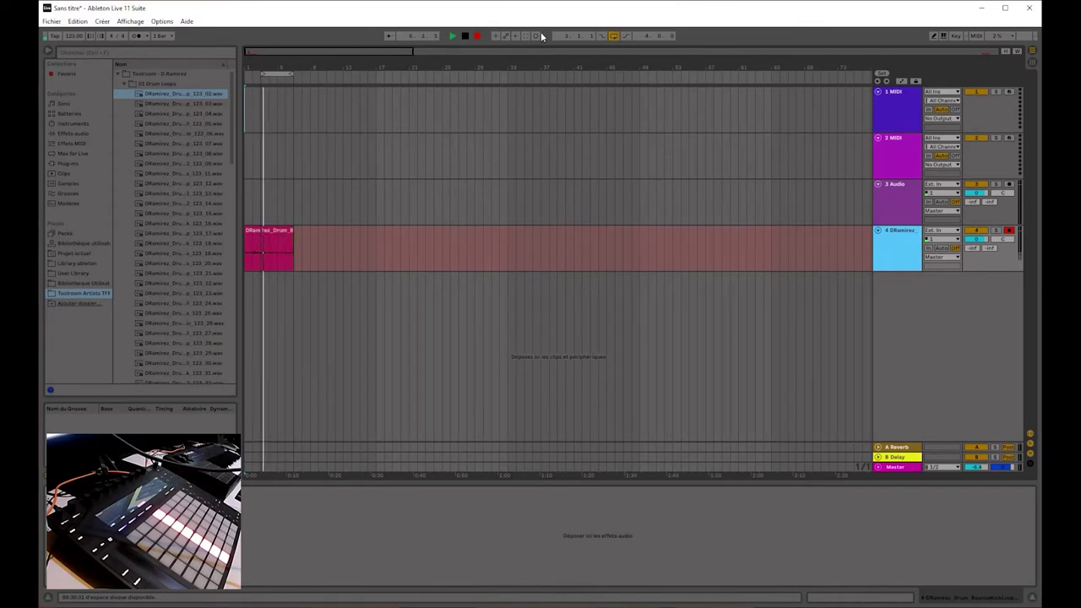
pyautogui.click(470, 37)
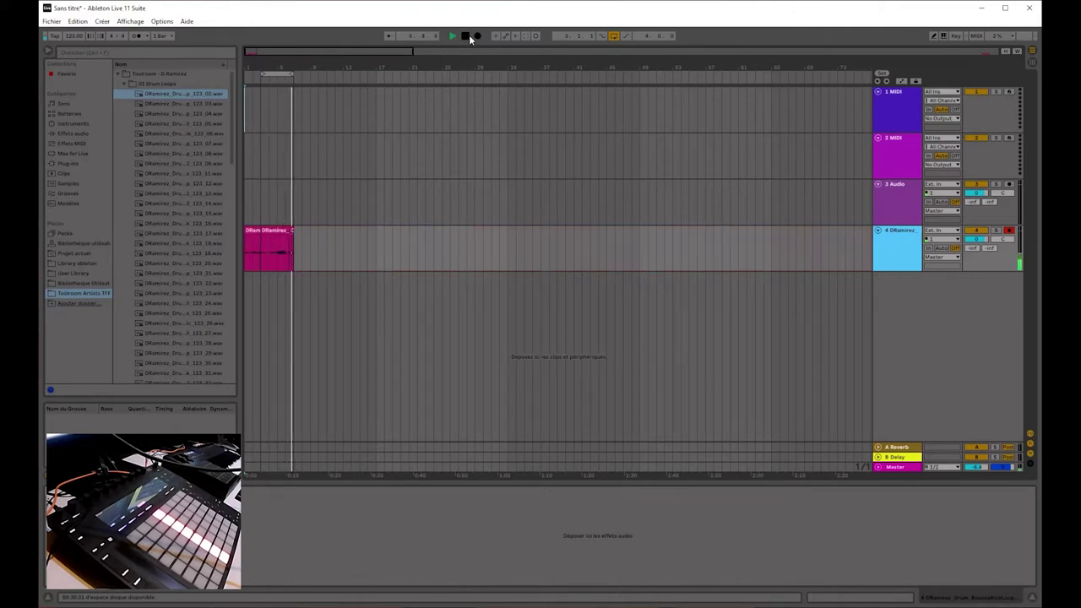
pyautogui.click(470, 37)
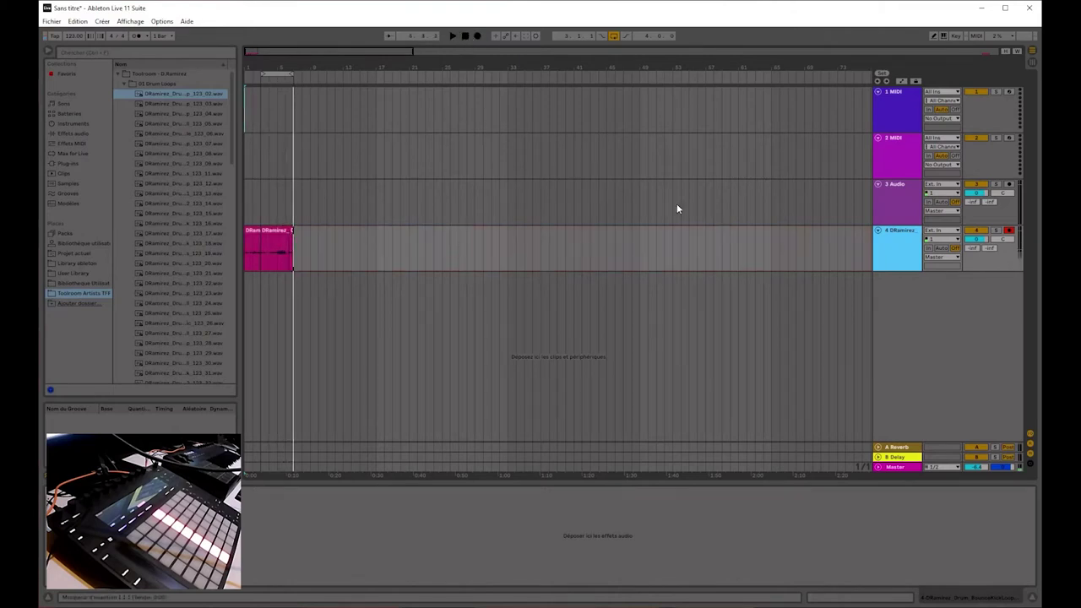
# - Show the take lanes of track 4 and inspect the comping options of the longer take in the lowest lane
pyautogui.rightClick(888, 251)
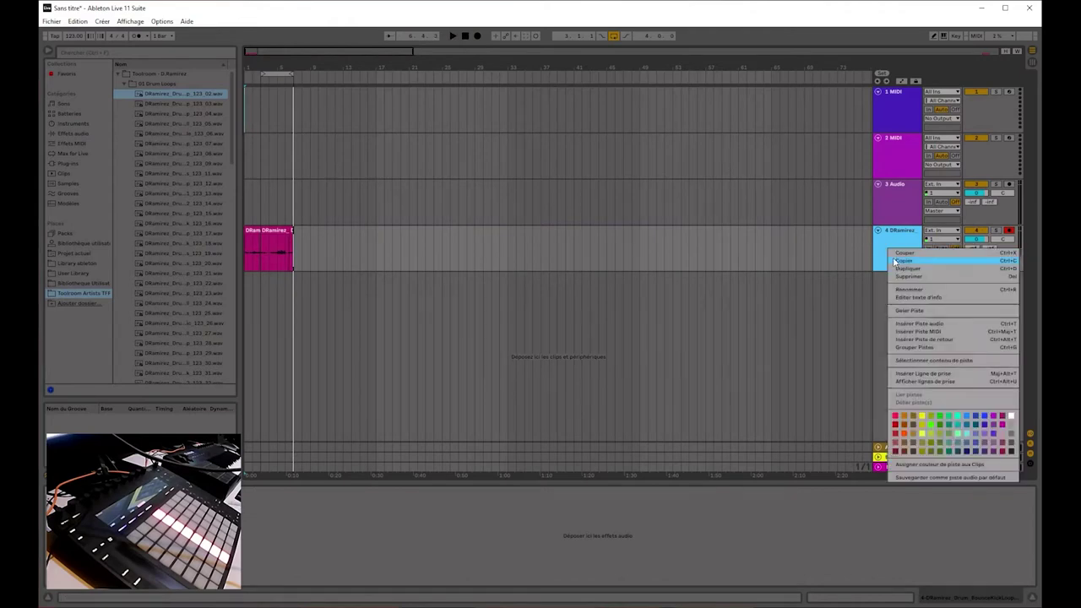
pyautogui.click(929, 385)
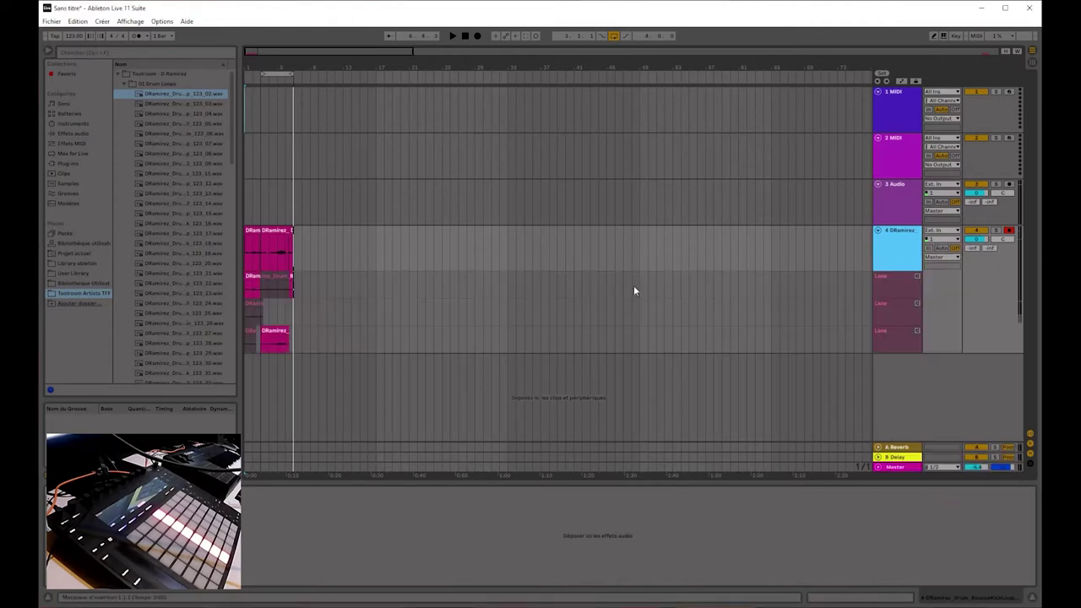
pyautogui.click(276, 339)
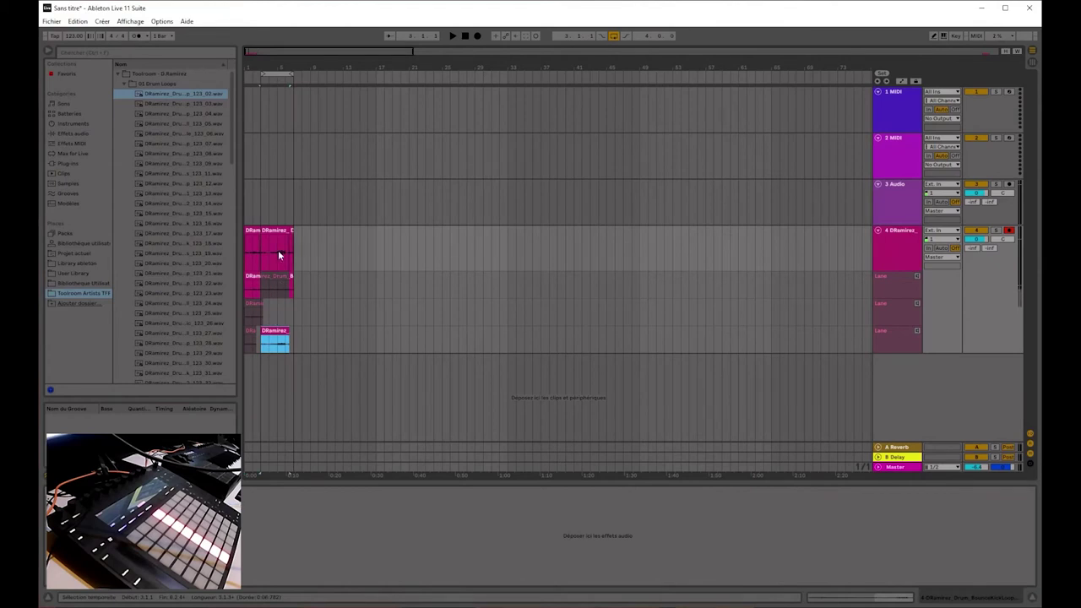
pyautogui.rightClick(279, 331)
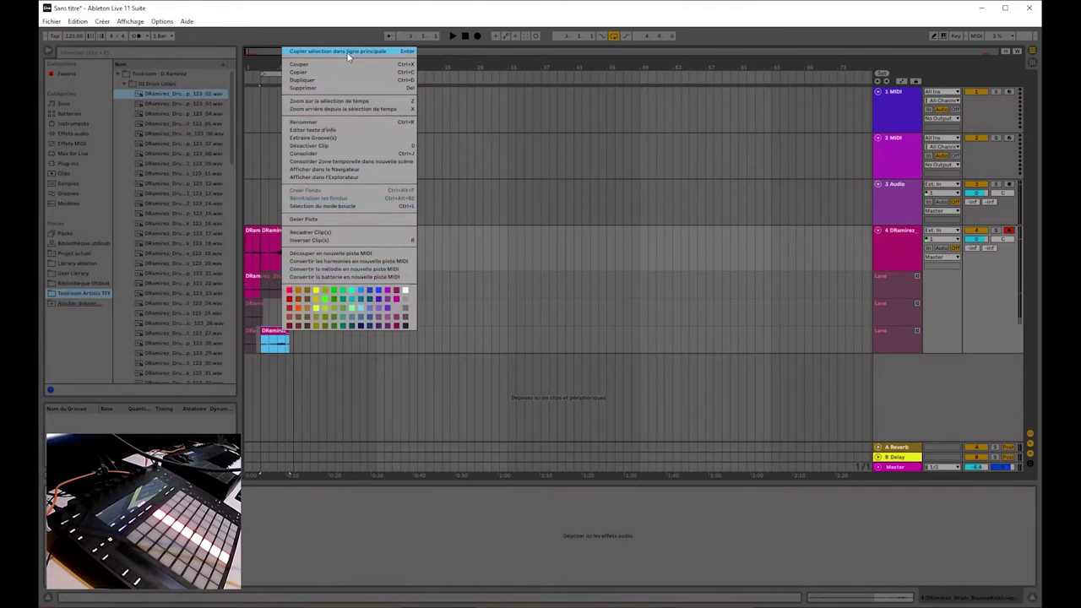
pyautogui.click(367, 341)
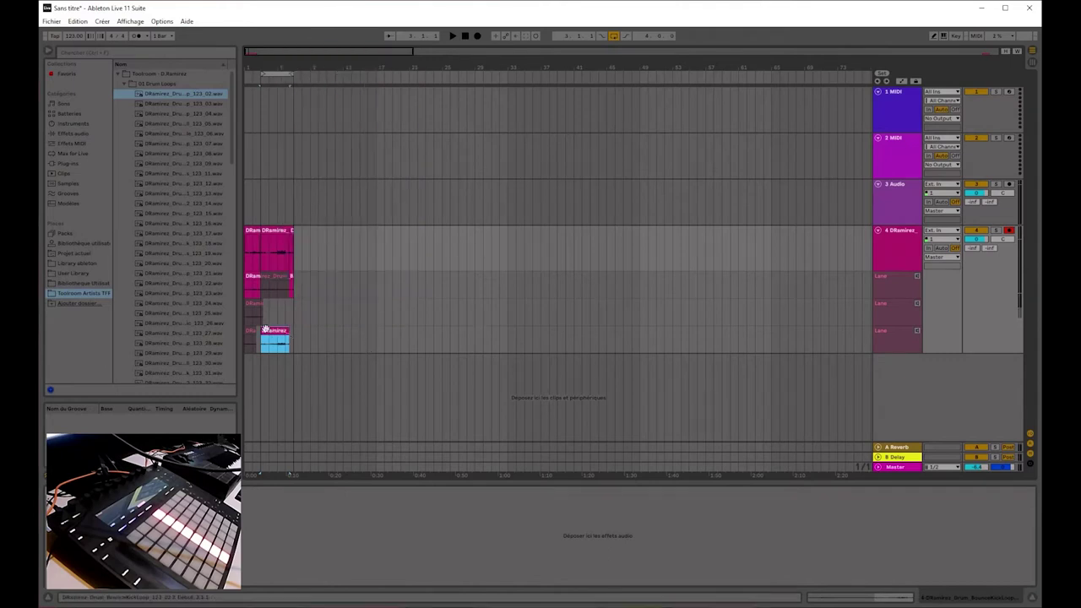
# - Comp the opening of track 4 by sending the middle lane's take and the lowest lane's first take to the main lane
pyautogui.click(250, 303)
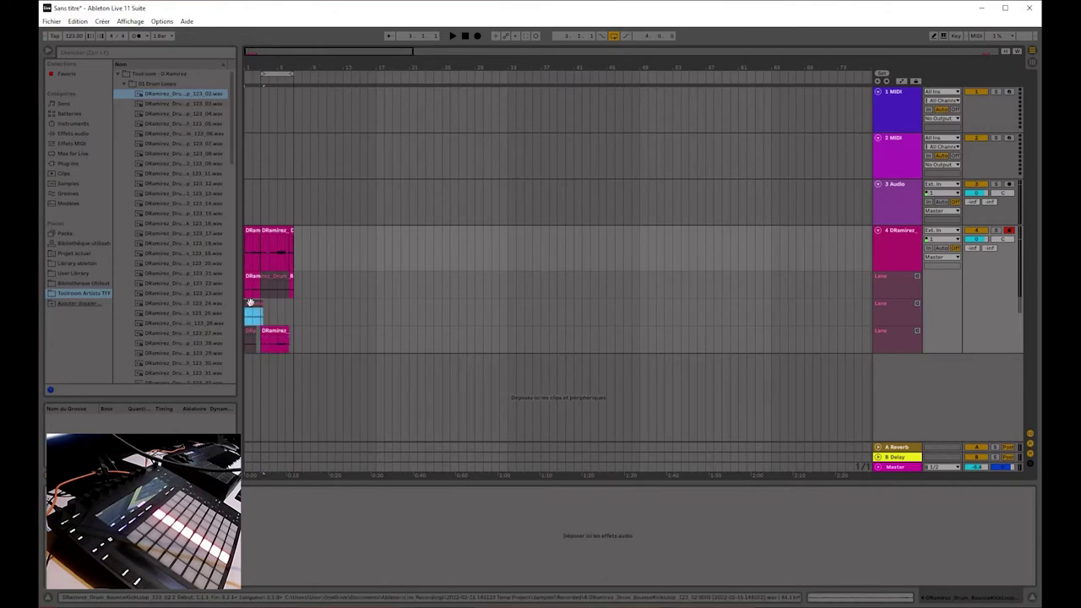
pyautogui.click(250, 334)
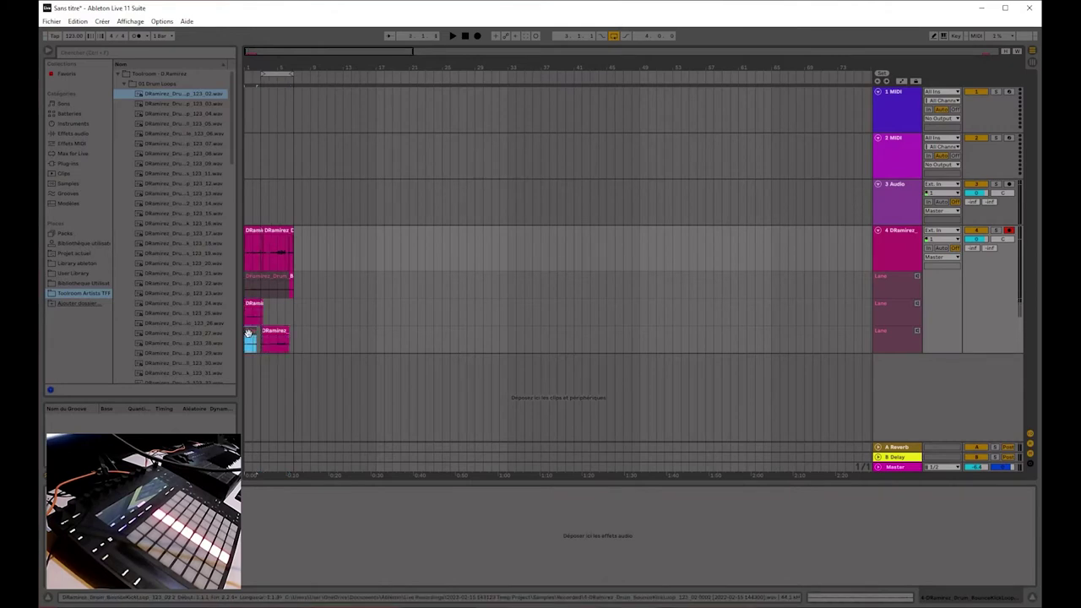
pyautogui.click(884, 245)
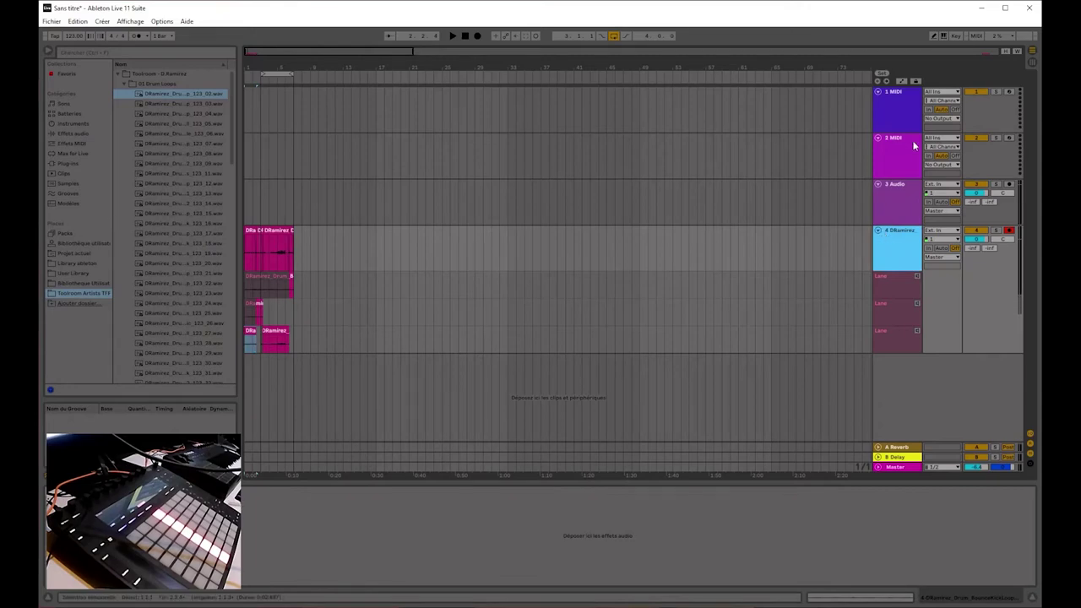
# - Return to the Session view and list the built-in instruments in the browser
pyautogui.click(1031, 63)
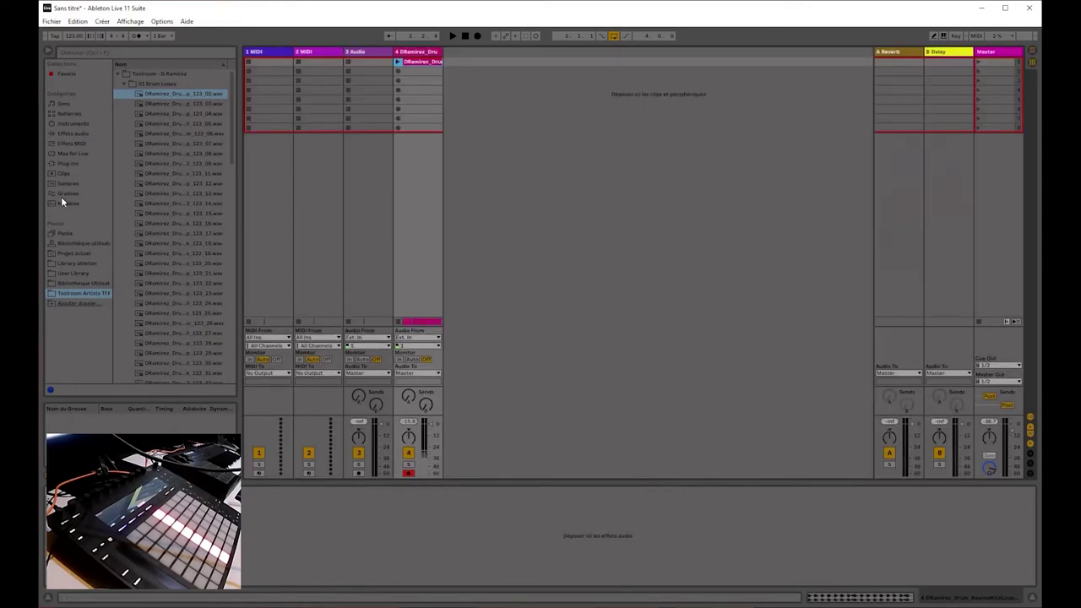
pyautogui.click(72, 164)
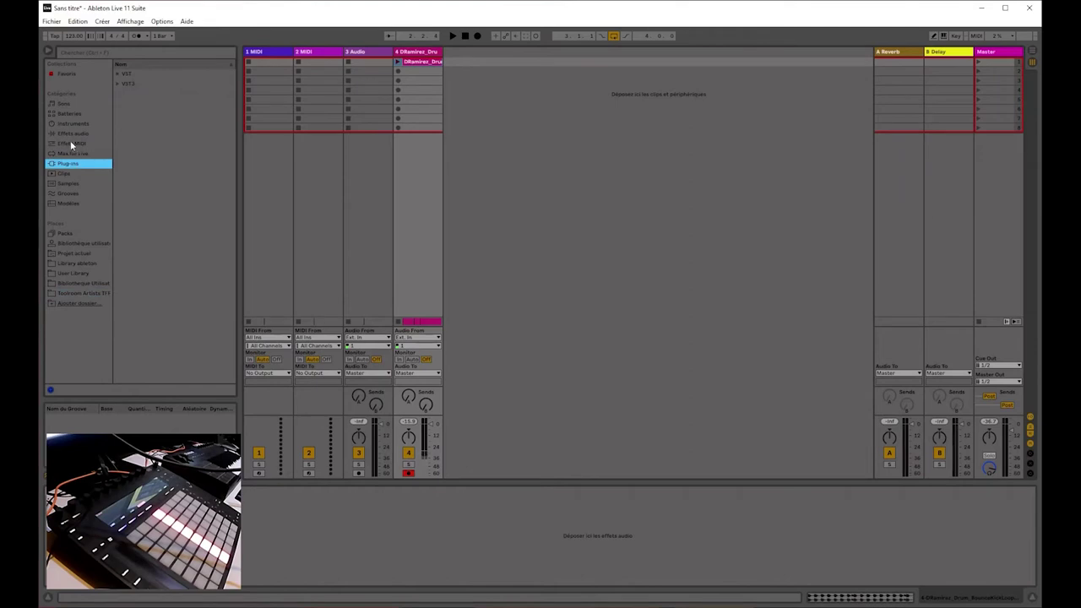
pyautogui.click(75, 133)
pyautogui.click(76, 124)
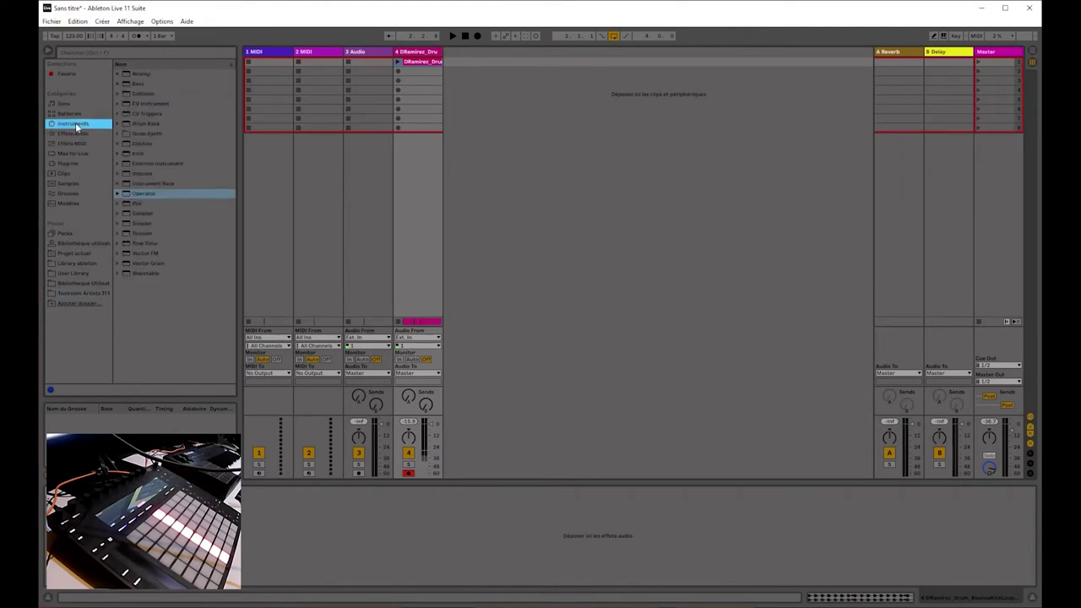
# - Load the Wavetable effects preset Alien Cesarian.adv onto a new track beside track 4
pyautogui.click(141, 274)
pyautogui.scroll(-2, 135, 321)
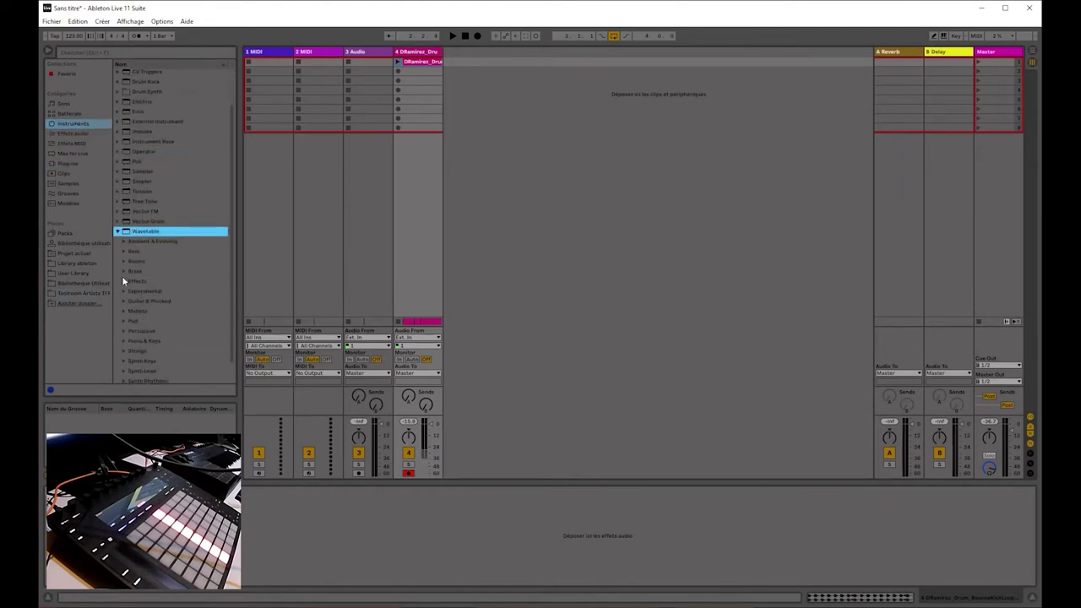
pyautogui.click(118, 282)
pyautogui.click(124, 282)
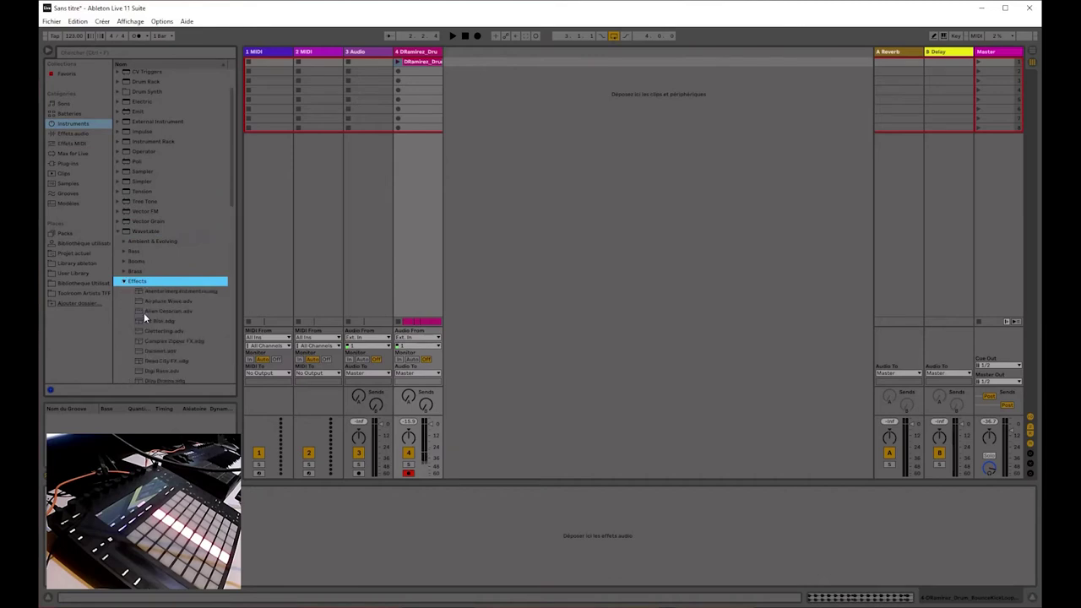
pyautogui.click(143, 311)
pyautogui.moveTo(140, 313); pyautogui.dragTo(486, 242)
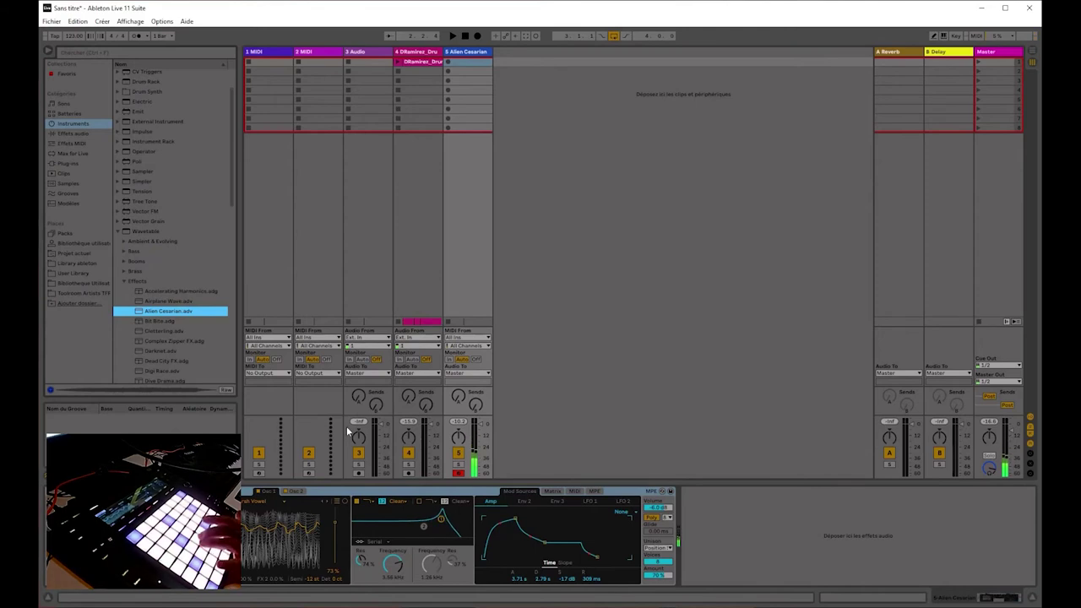
# - Start swapping the instrument preset on the Alien Cesarian track from the browser
pyautogui.click(467, 56)
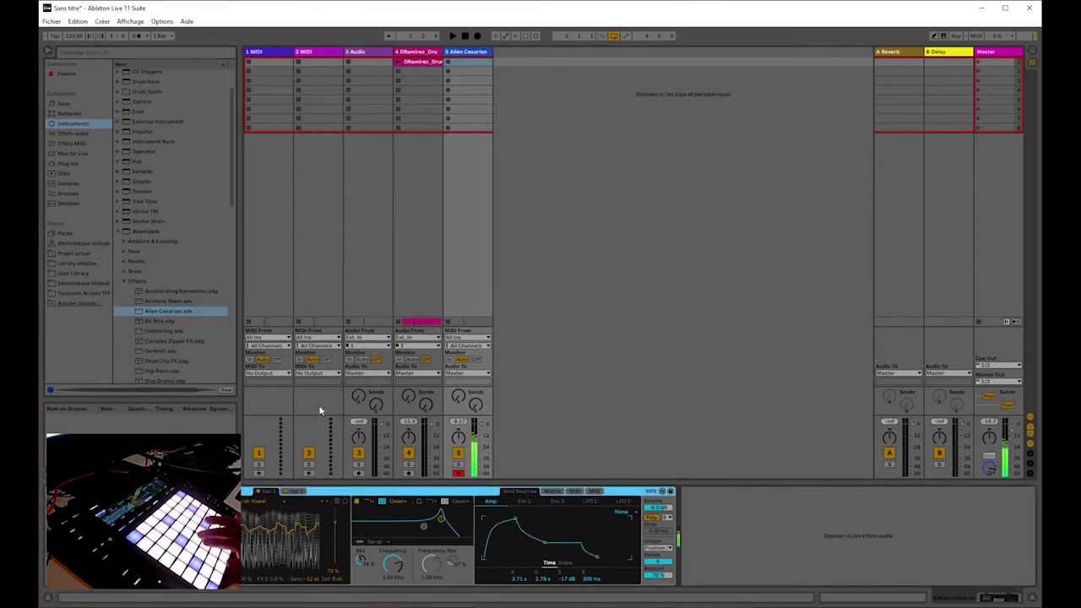
pyautogui.press('q')
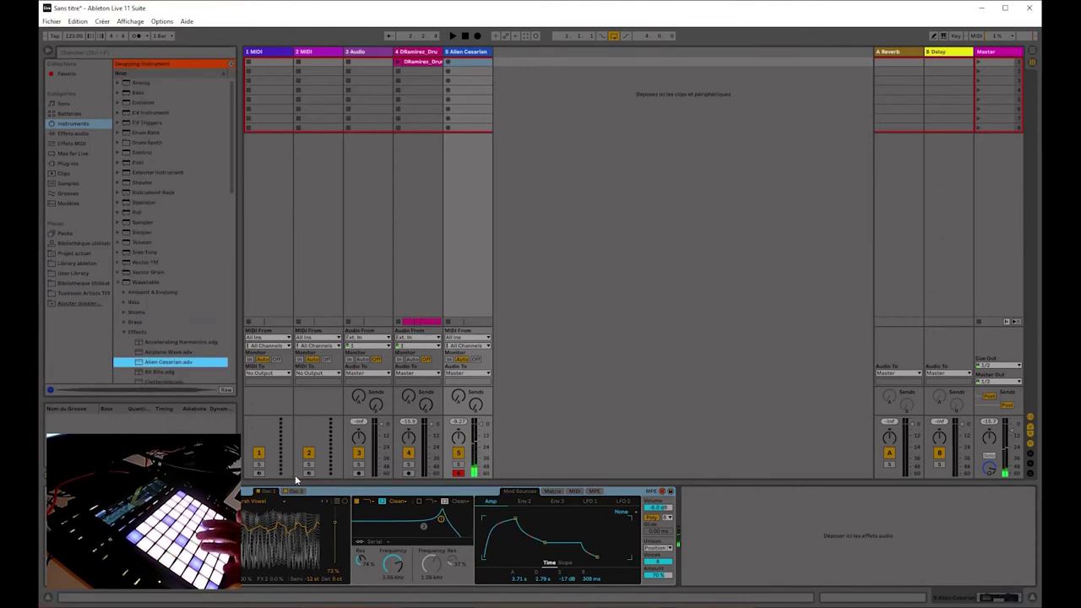
pyautogui.click(332, 491)
pyautogui.press('Delete')
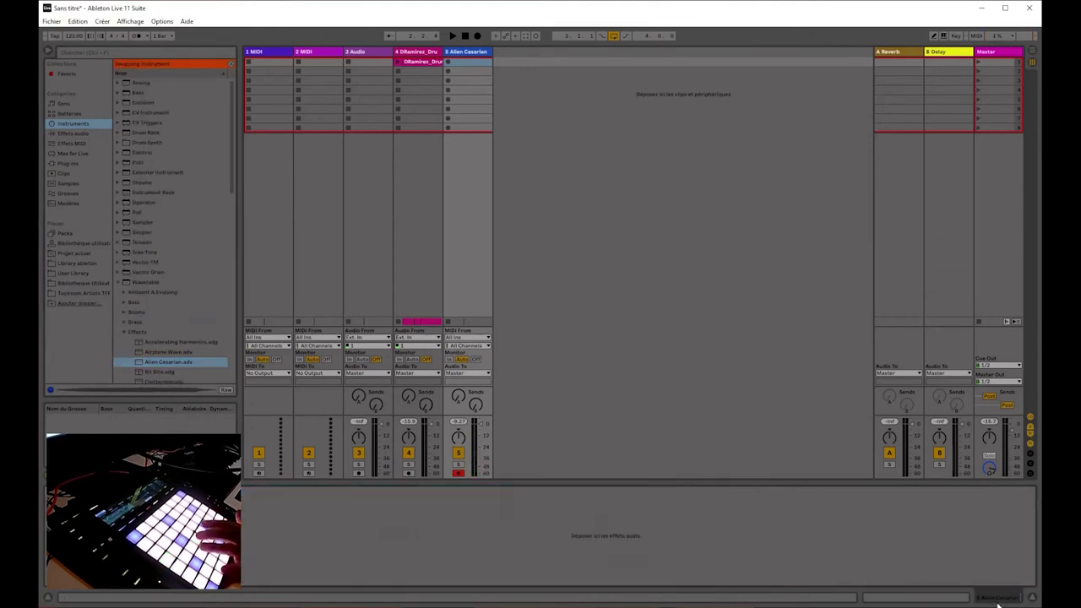
pyautogui.hotkey('ctrl', 'z')
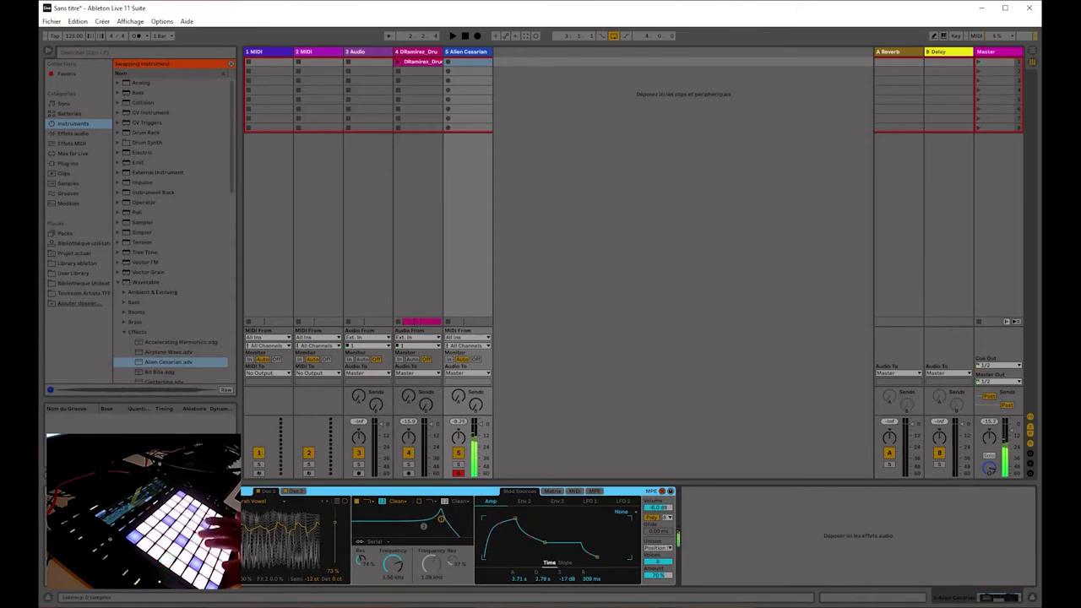
# - Show Wavetable's expanded modulation view, swap the preset for Darknet.adv, and select filter 1's frequency
pyautogui.click(174, 491)
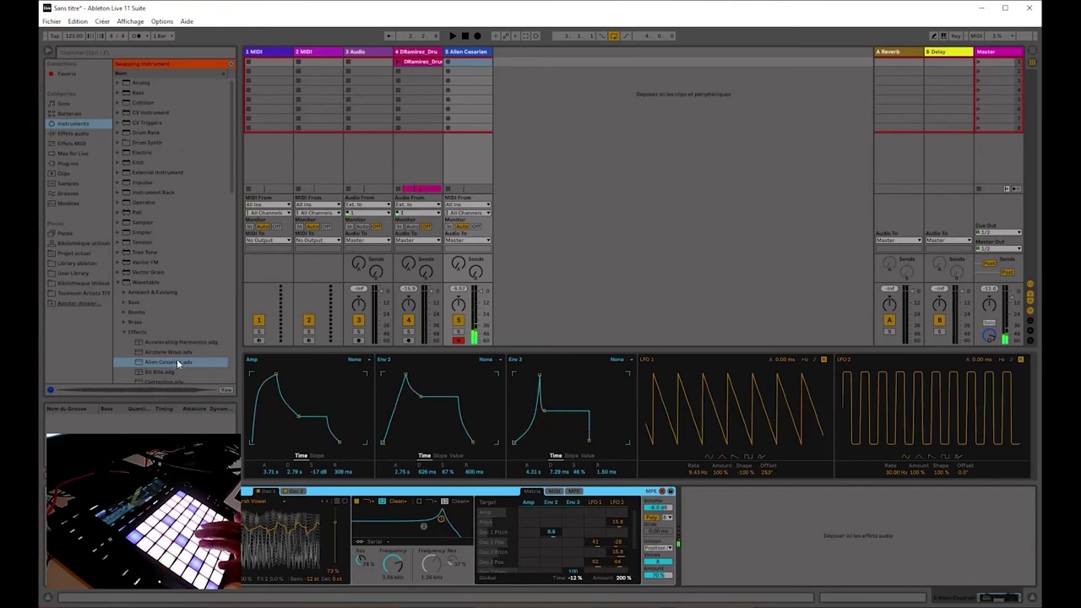
pyautogui.scroll(-3, 177, 359)
pyautogui.doubleClick(156, 340)
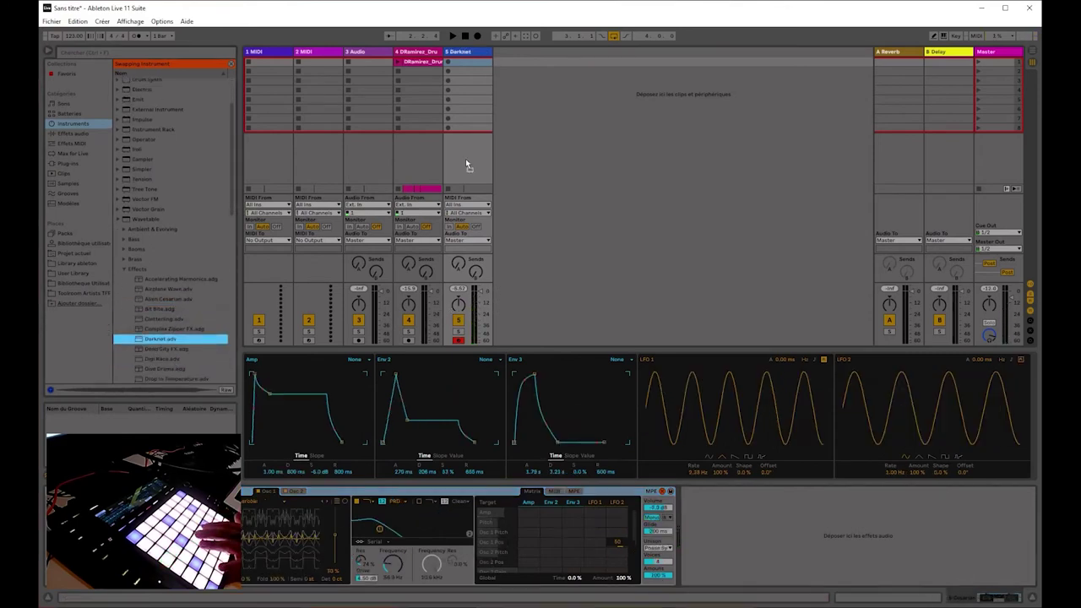
pyautogui.click(389, 571)
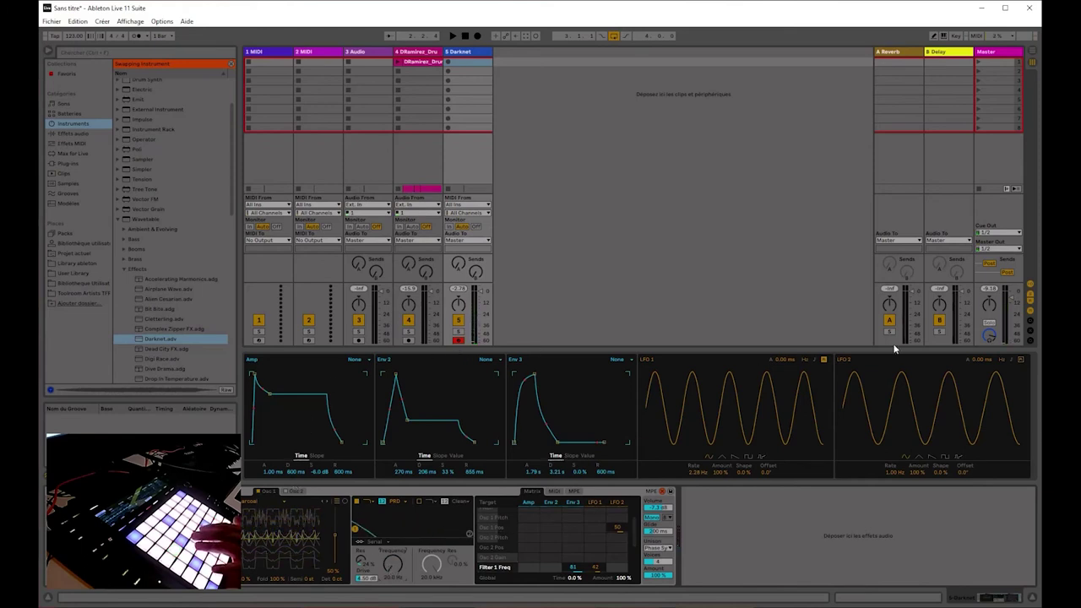
# - End the instrument swap and list the Spectral Time presets among the Delay & Loop audio effects
pyautogui.click(76, 133)
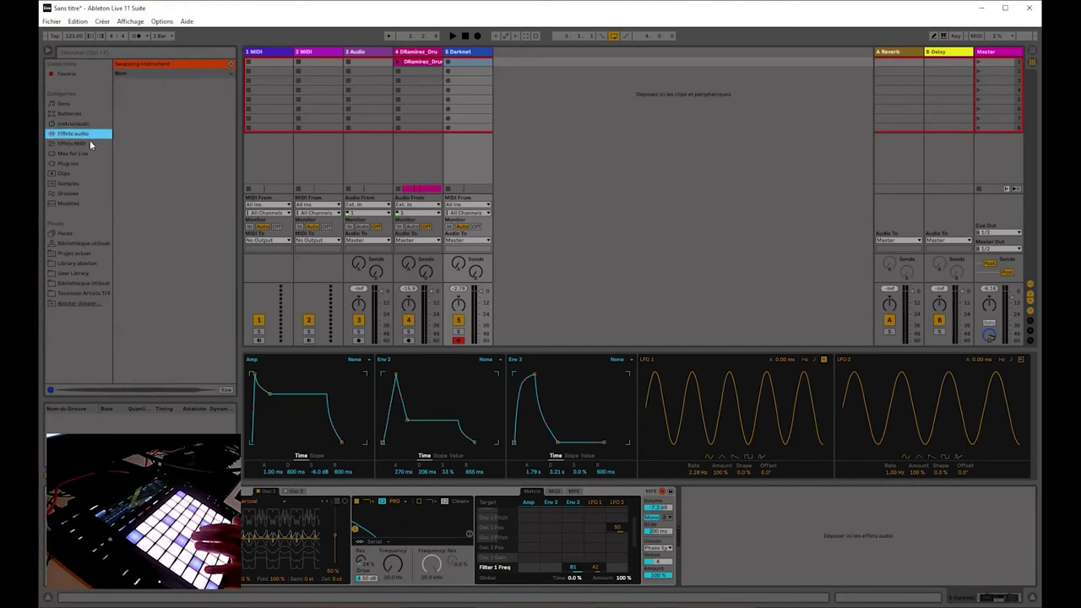
pyautogui.click(232, 64)
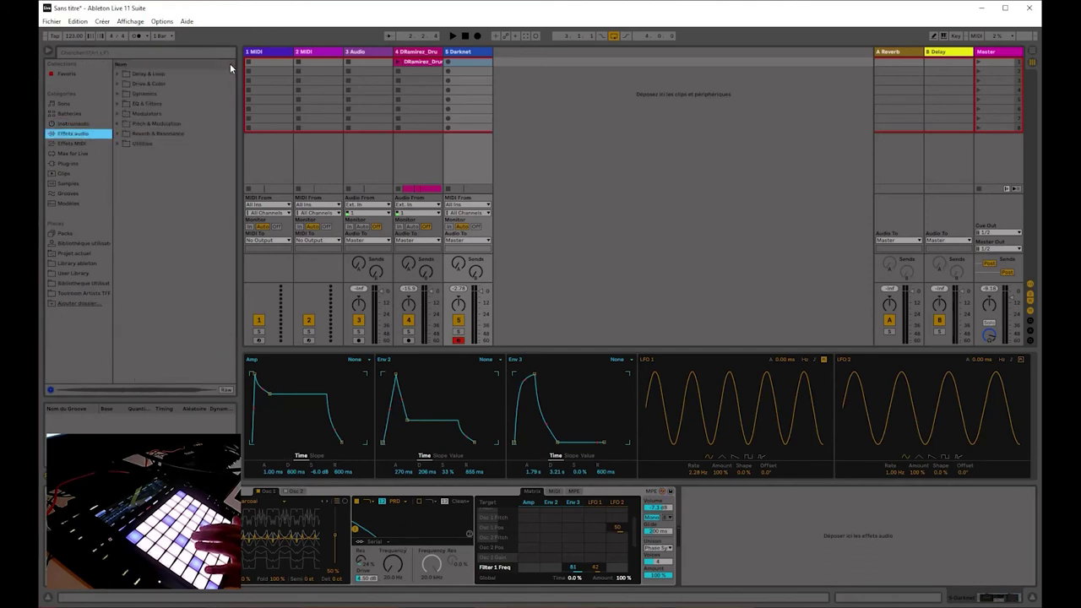
pyautogui.click(118, 74)
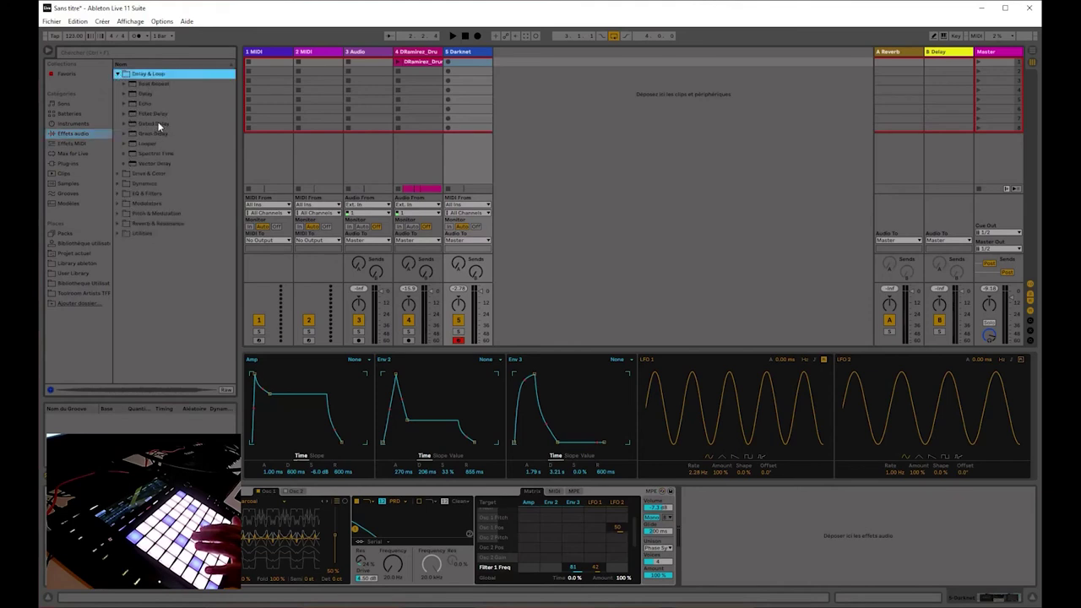
pyautogui.click(123, 154)
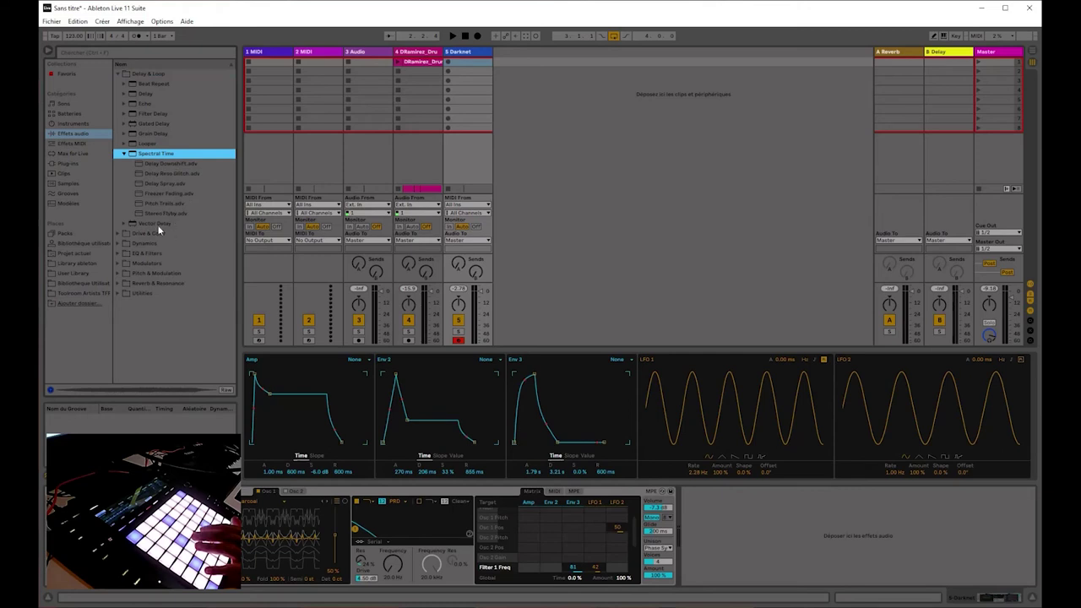
pyautogui.click(71, 162)
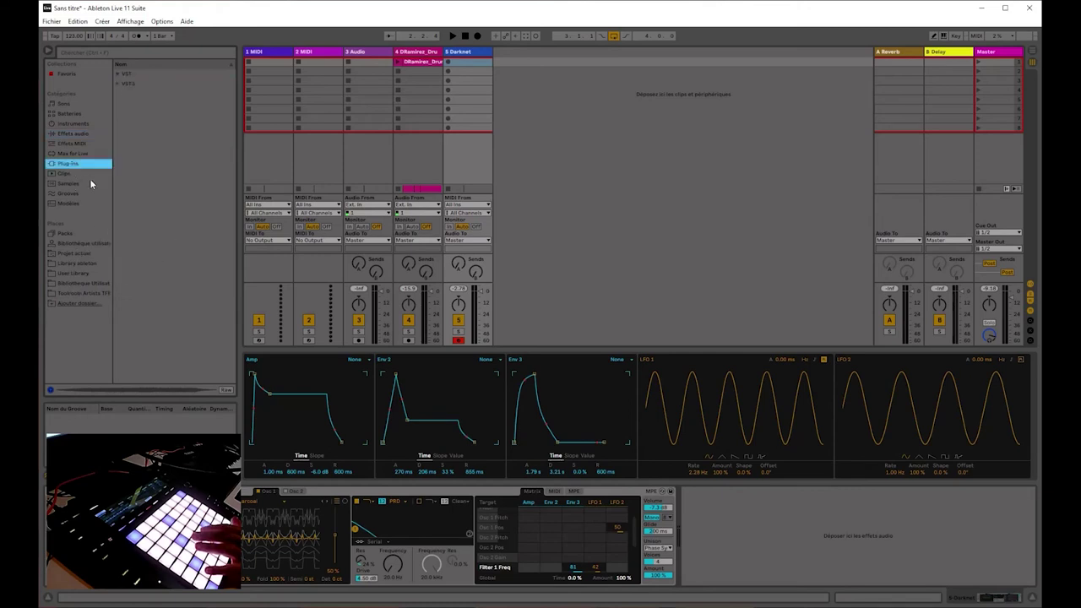
pyautogui.click(75, 137)
pyautogui.click(76, 124)
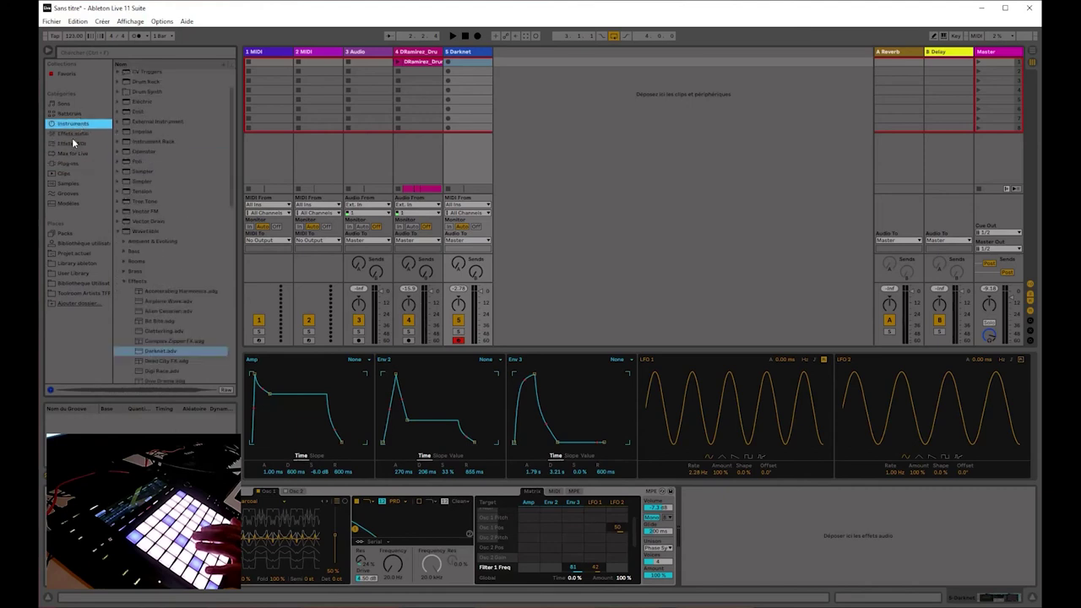
pyautogui.click(75, 134)
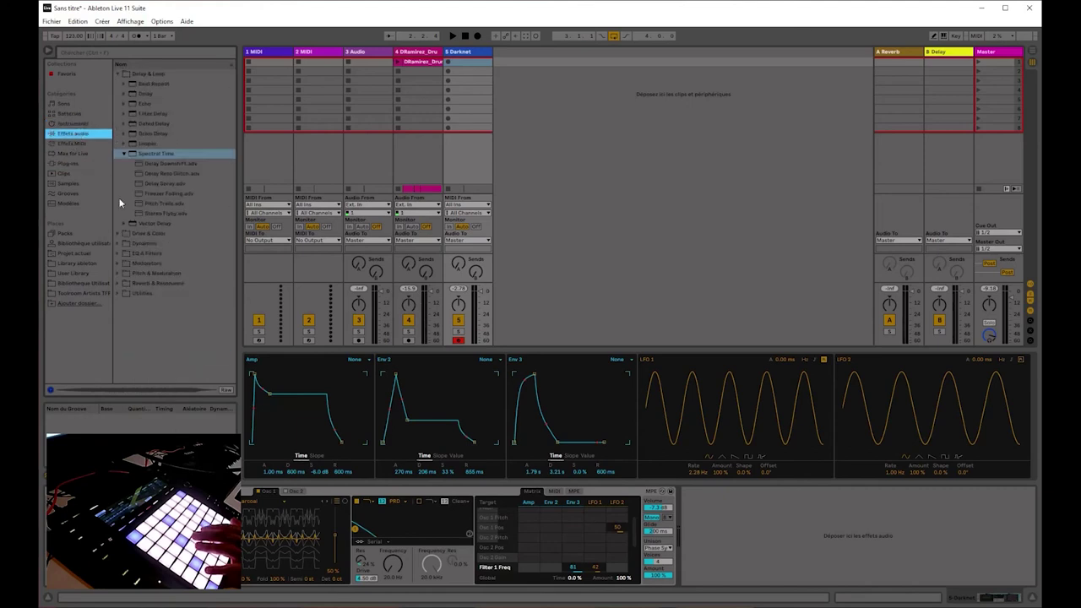
# - List the installed packs and expand the contents of the Voice Box pack
pyautogui.click(64, 234)
pyautogui.scroll(-15, 140, 304)
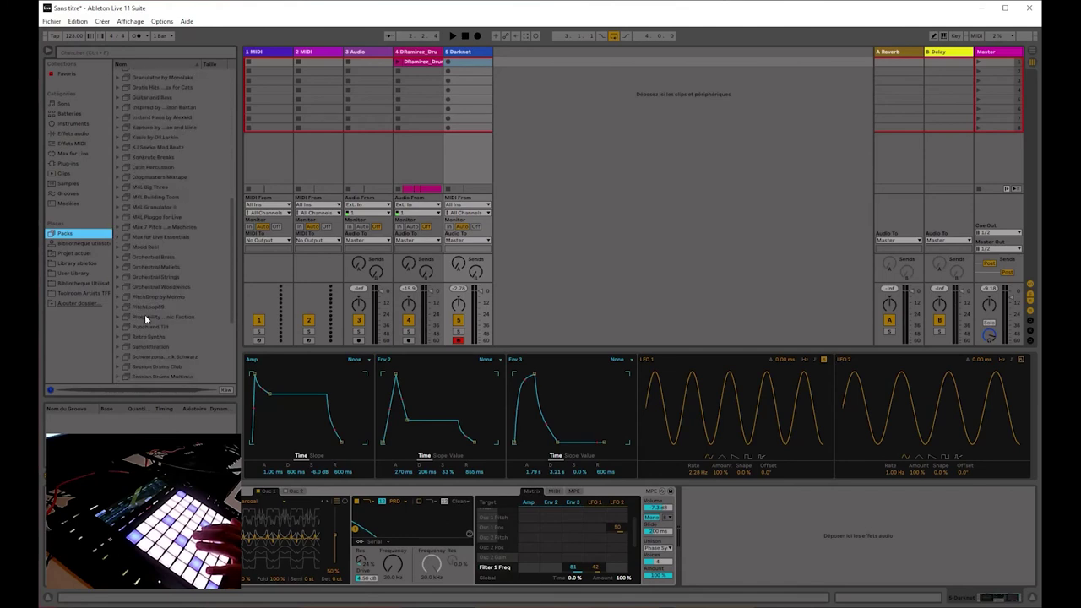
pyautogui.click(144, 358)
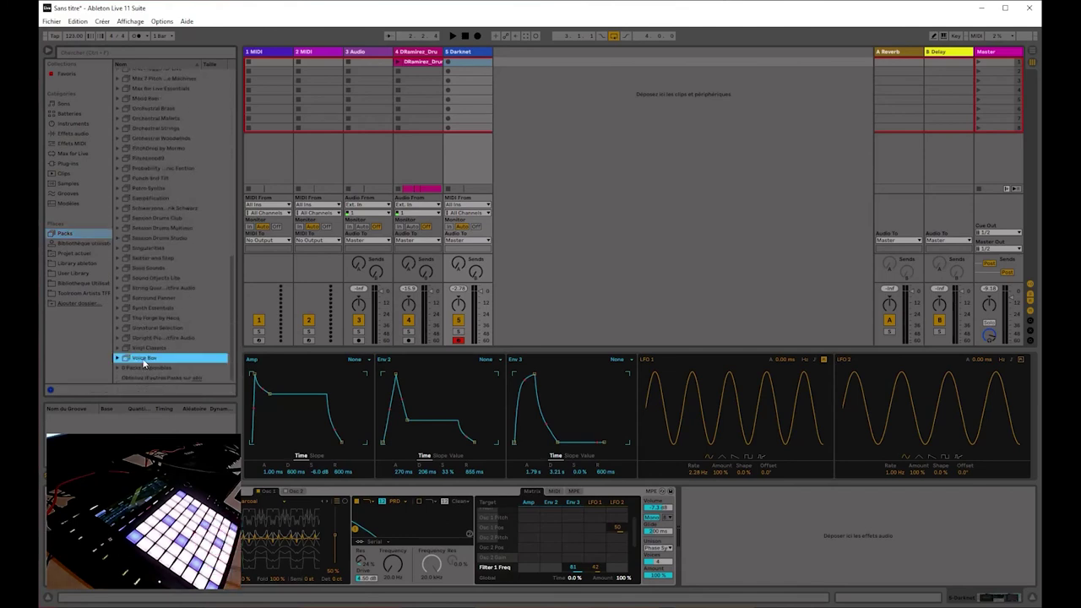
pyautogui.click(118, 358)
pyautogui.click(935, 579)
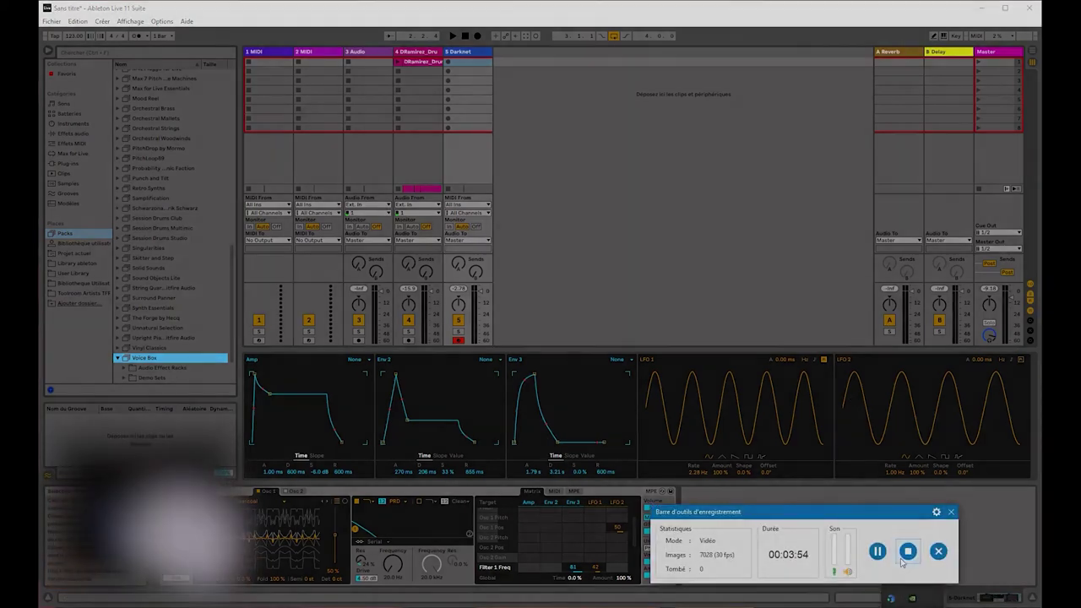